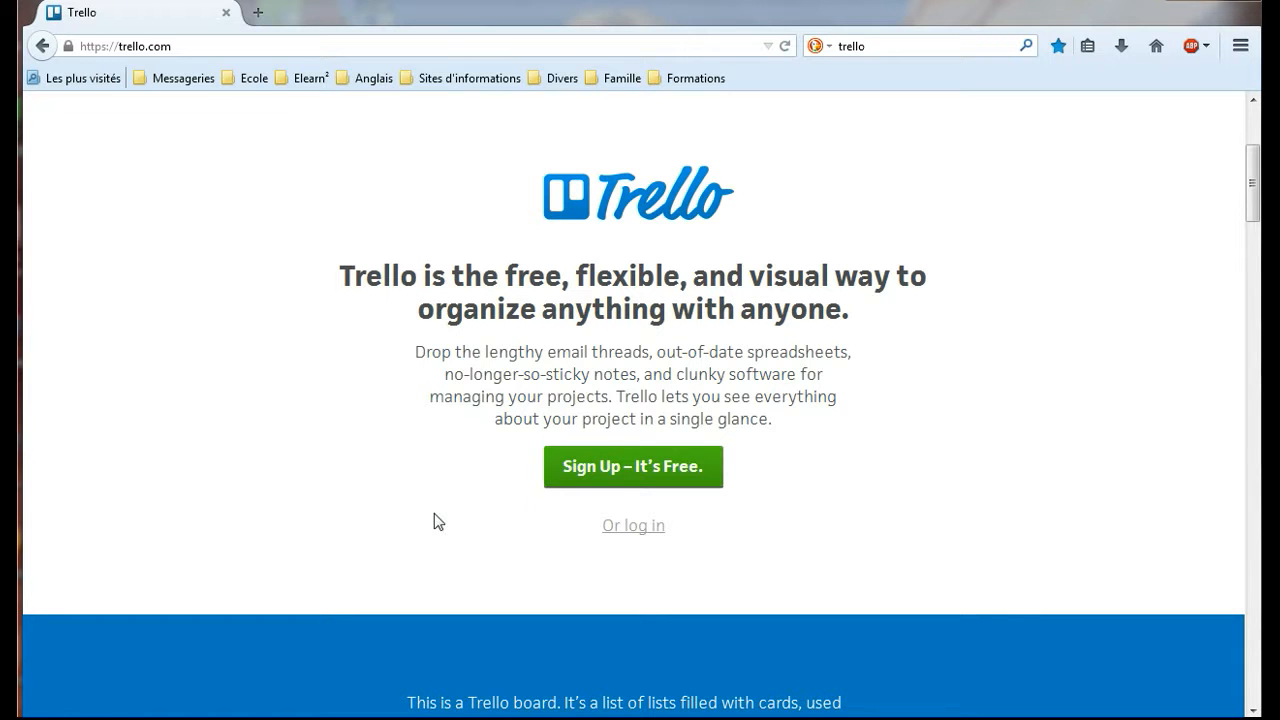
Log in to the Trello account from the trello.com home page to reach the My Boards overview.
{"action": "left_click", "coordinate": [186, 46]}
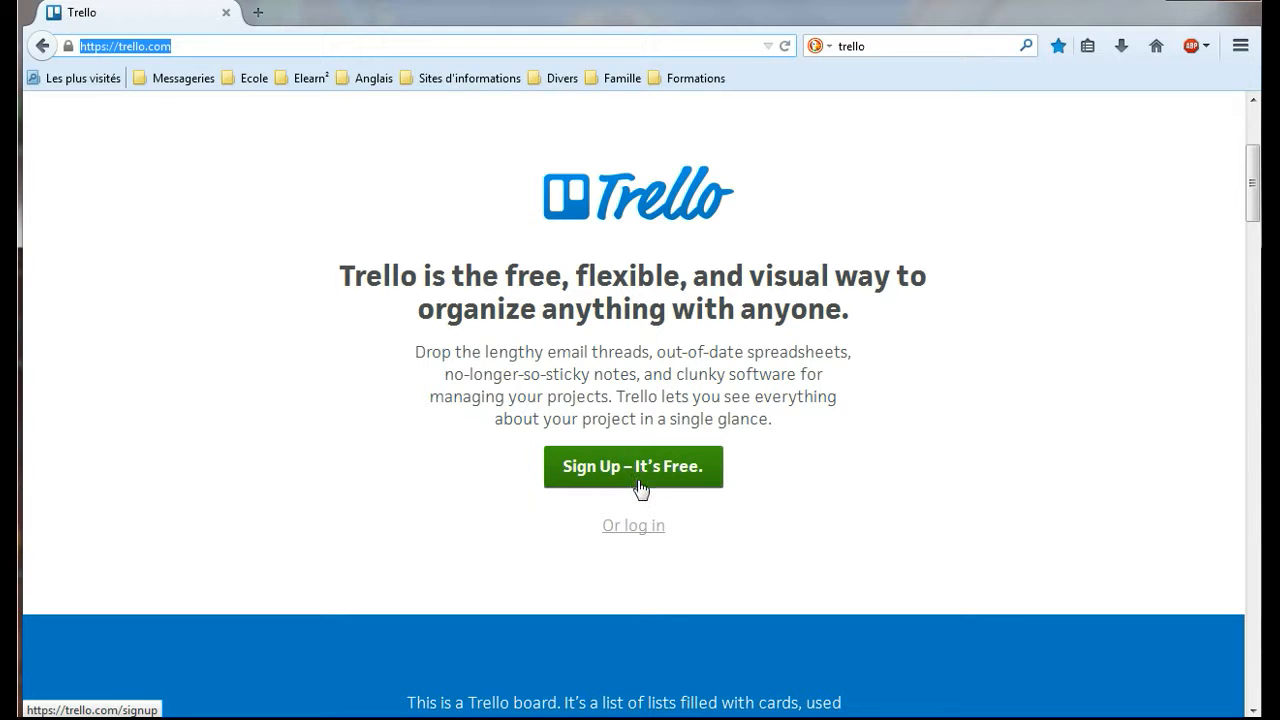
{"action": "left_click", "coordinate": [641, 536]}
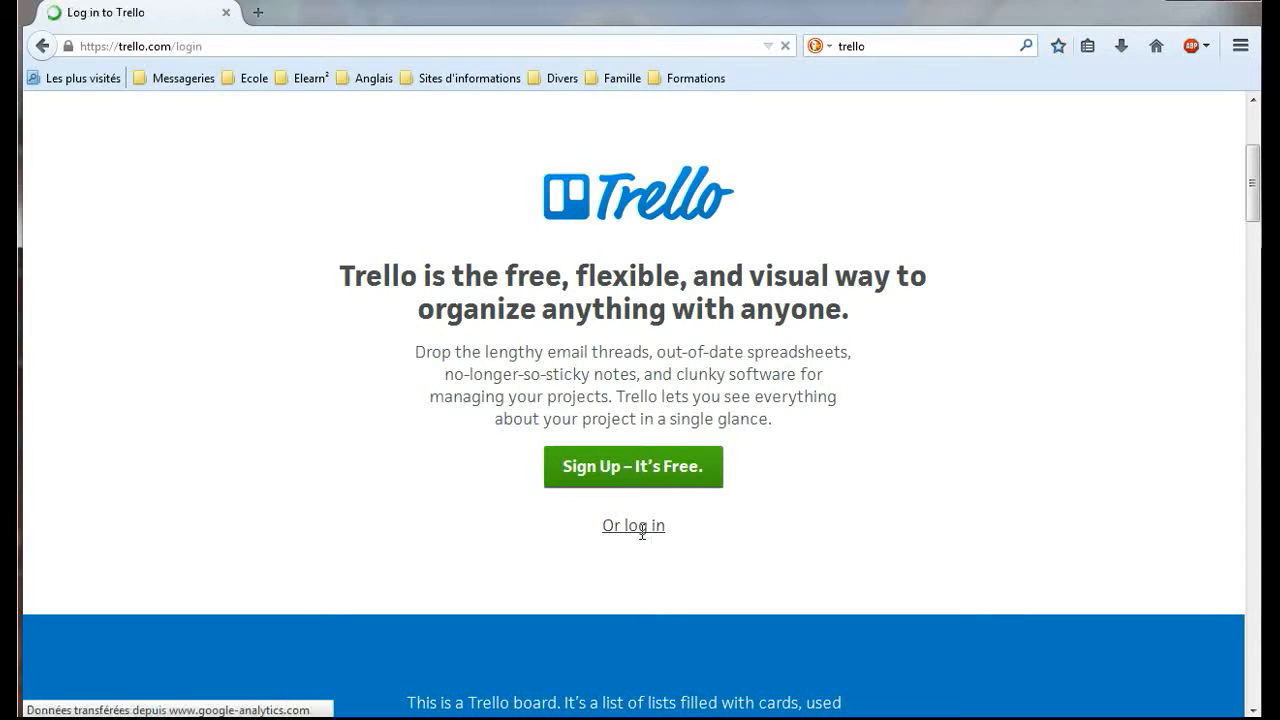
{"action": "left_click", "coordinate": [500, 271]}
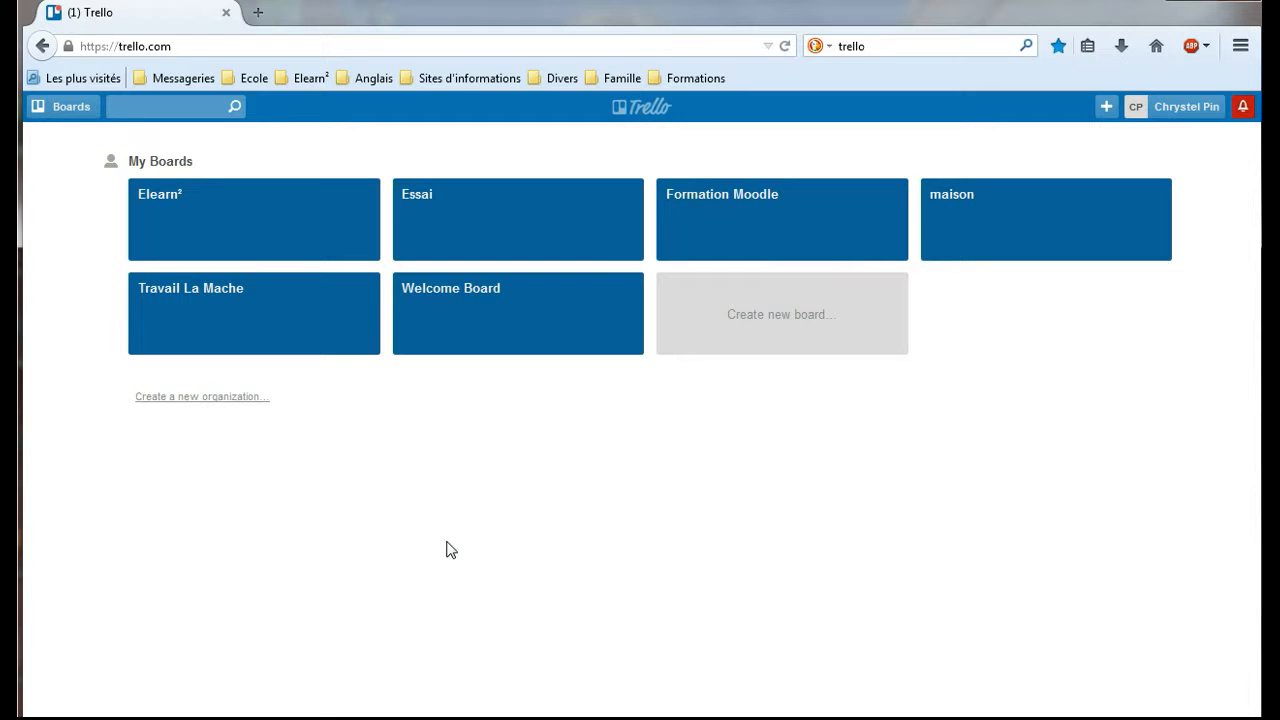
{"action": "left_click_drag", "start_coordinate": [130, 162], "coordinate": [211, 165]}
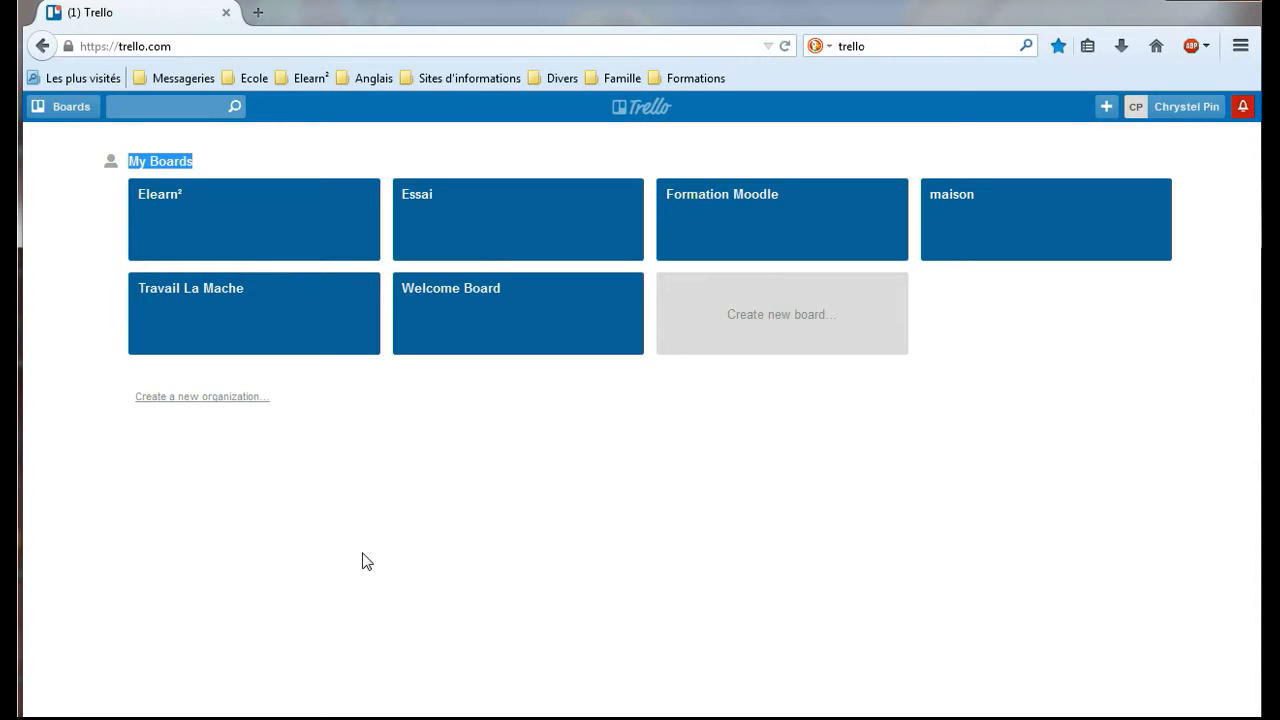
Open the Elearn² board and move the Rédiger le rapport card above Préparer la revue de projet in Analyse / conception.
{"action": "left_click", "coordinate": [284, 237]}
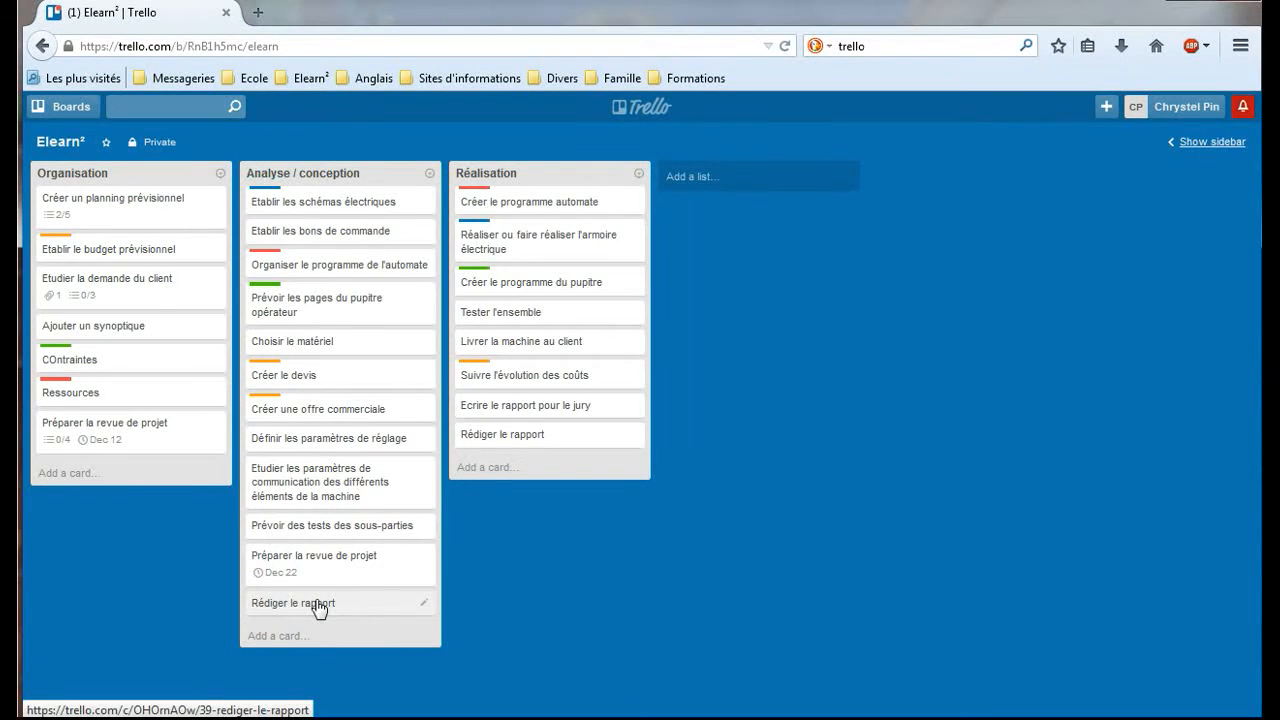
{"action": "left_click_drag", "start_coordinate": [320, 598], "coordinate": [319, 560]}
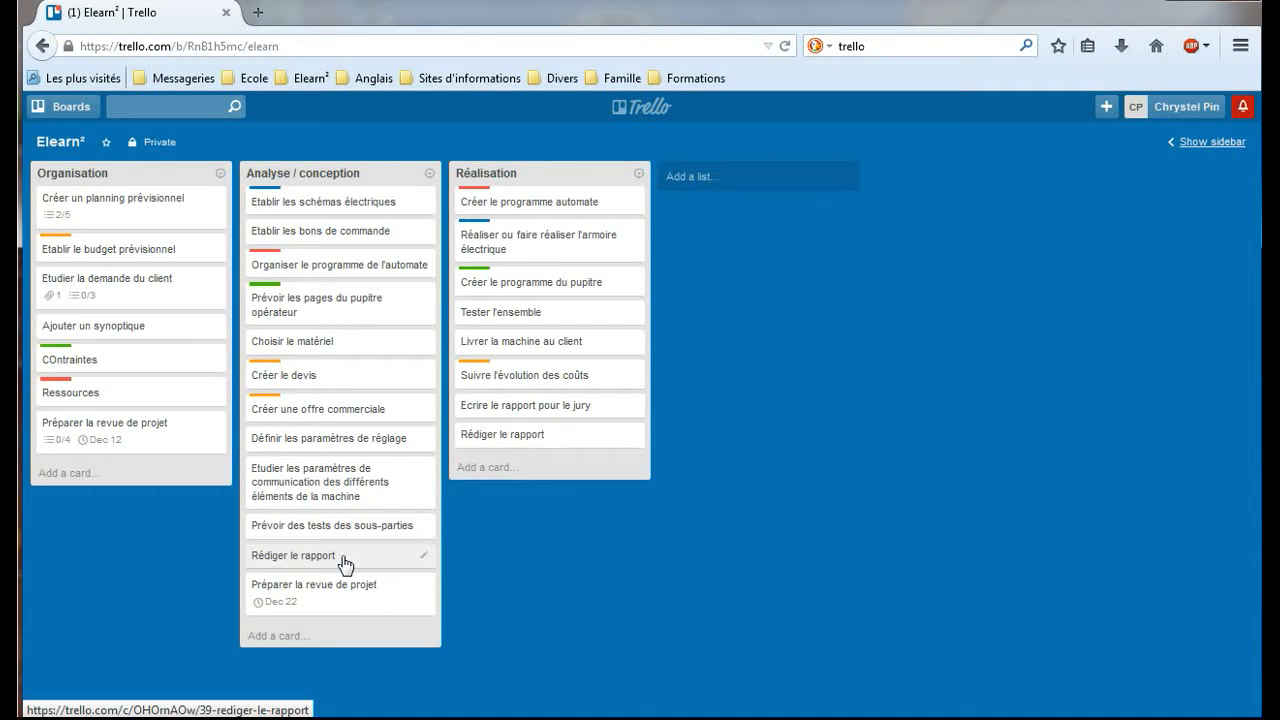
Open the Etudier la demande du client card and examine the available attachment sources and link option.
{"action": "left_click", "coordinate": [106, 282]}
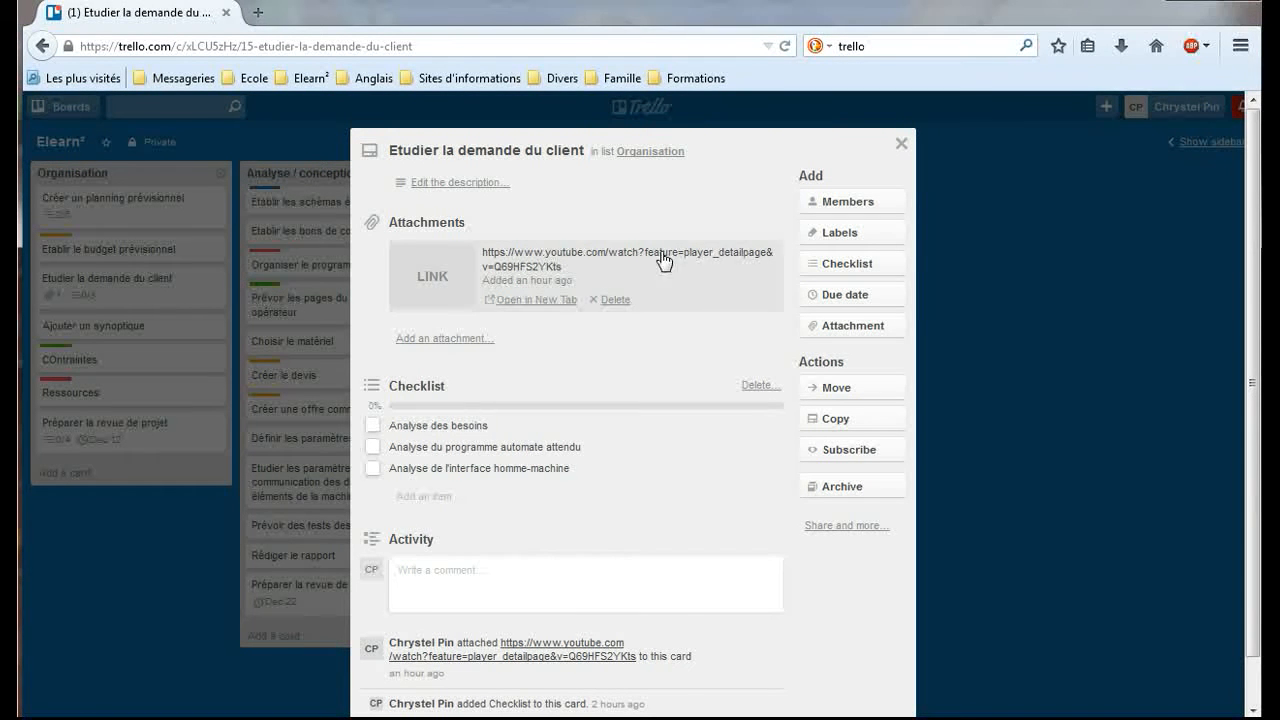
{"action": "left_click", "coordinate": [828, 330]}
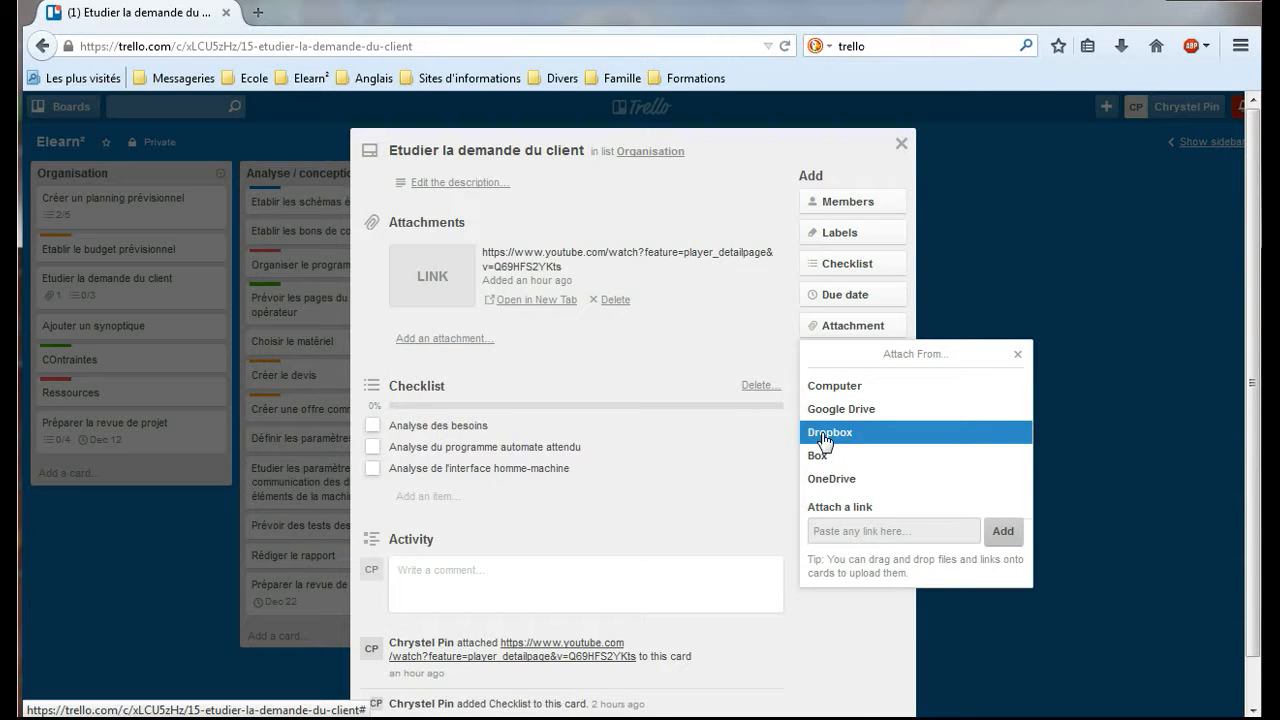
{"action": "left_click", "coordinate": [826, 531]}
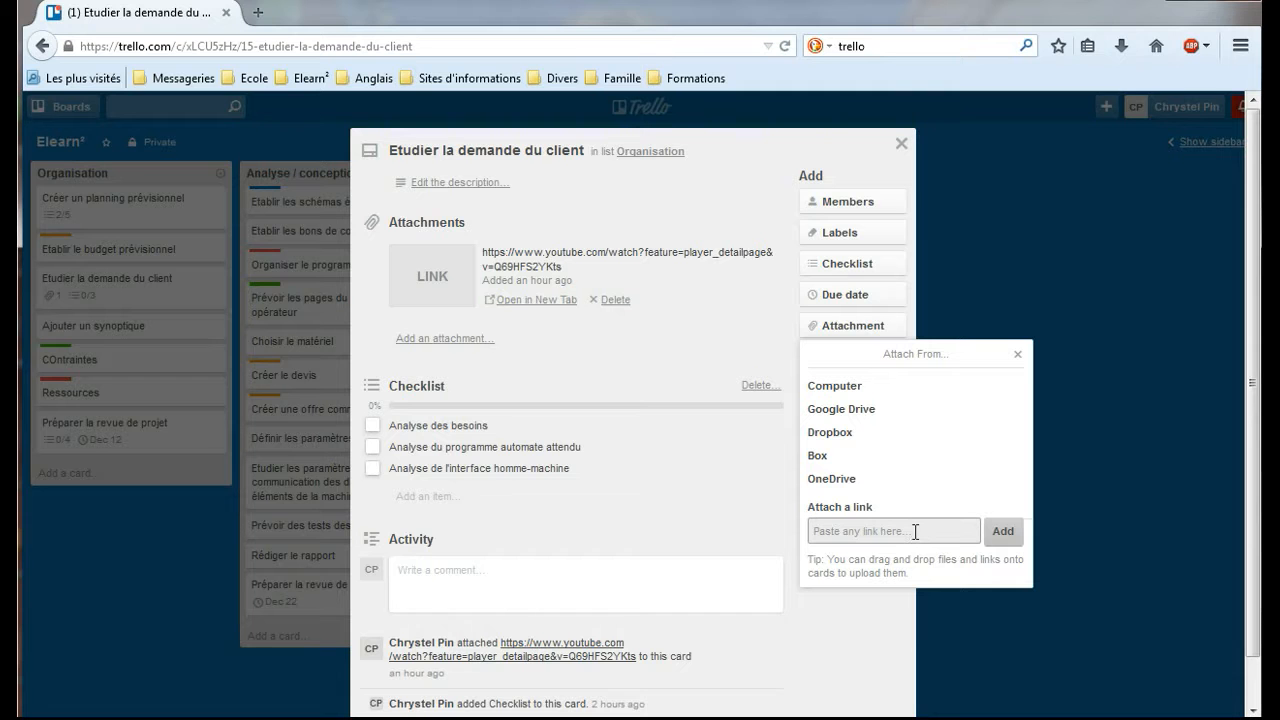
{"action": "left_click", "coordinate": [1016, 355]}
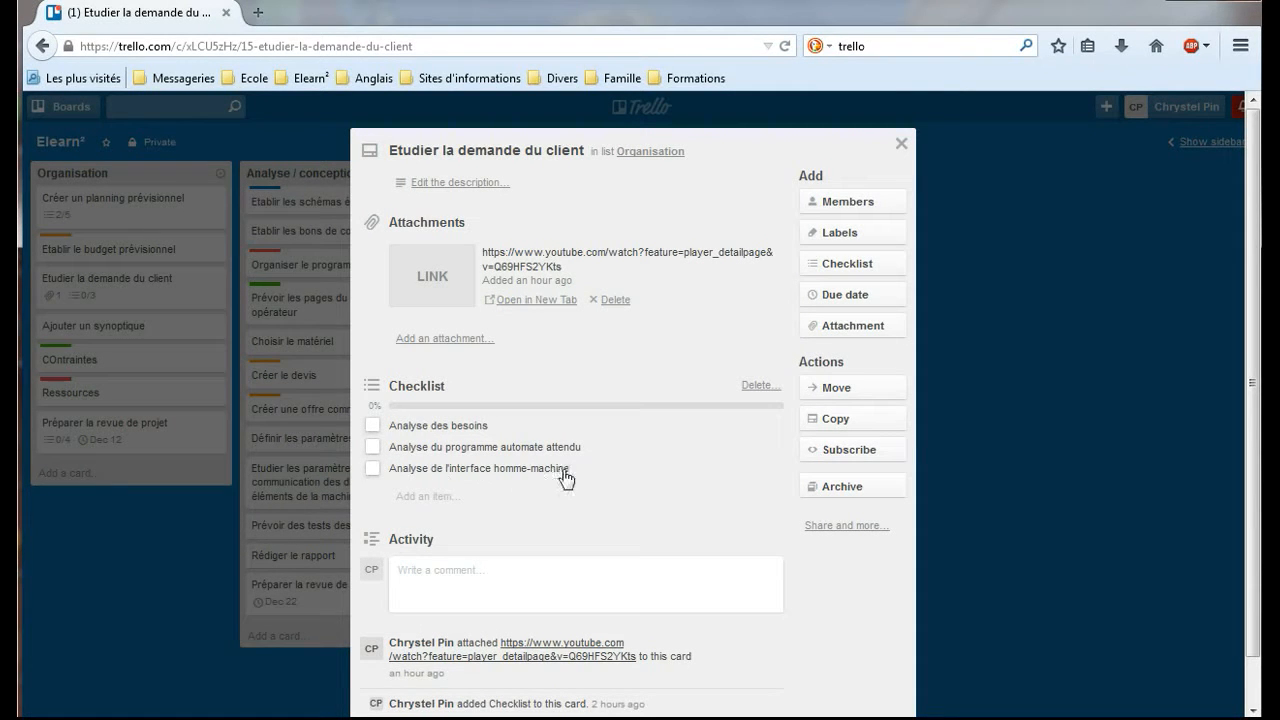
Check off Analyse des besoins and Analyse du programme automate attendu, and post the comment "Prendre rdv avec le client" on the card.
{"action": "left_click", "coordinate": [375, 433]}
{"action": "left_click", "coordinate": [376, 455]}
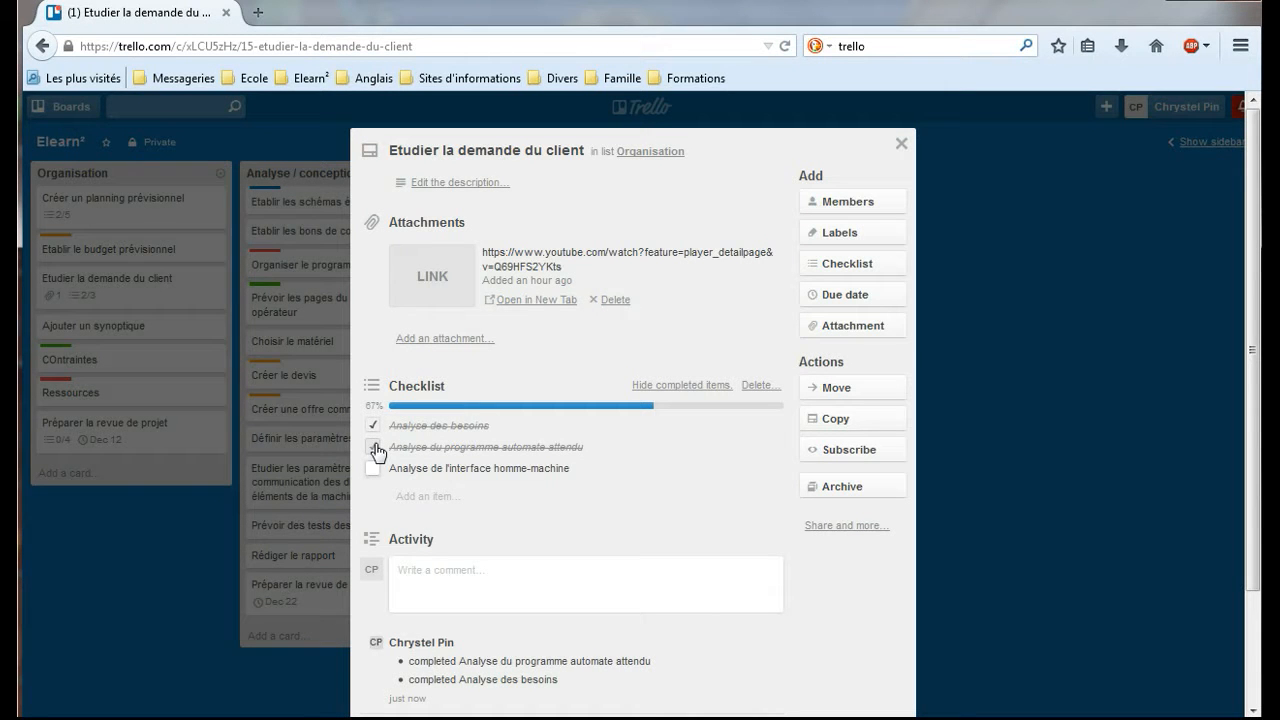
{"action": "left_click", "coordinate": [430, 576]}
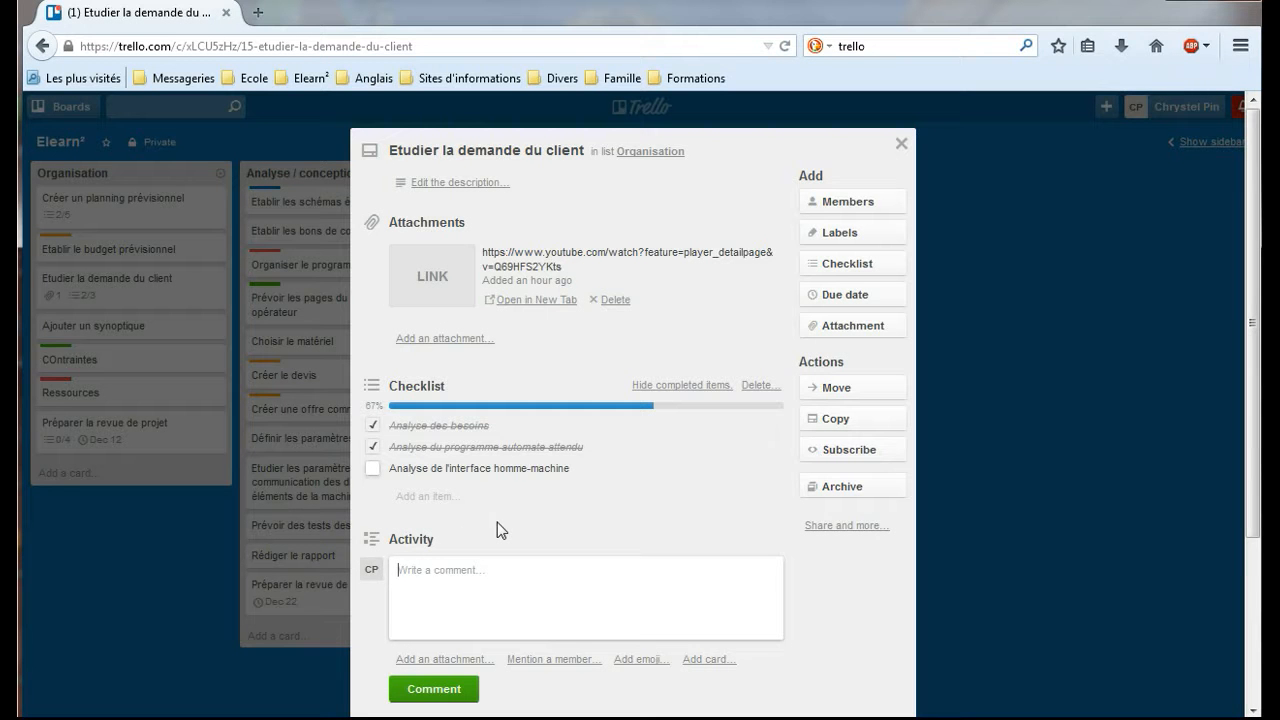
{"action": "type", "text": "Prendre rdv avec le client"}
{"action": "left_click", "coordinate": [434, 689]}
{"action": "scroll", "coordinate": [558, 571], "scroll_direction": "down", "scroll_amount": 1}
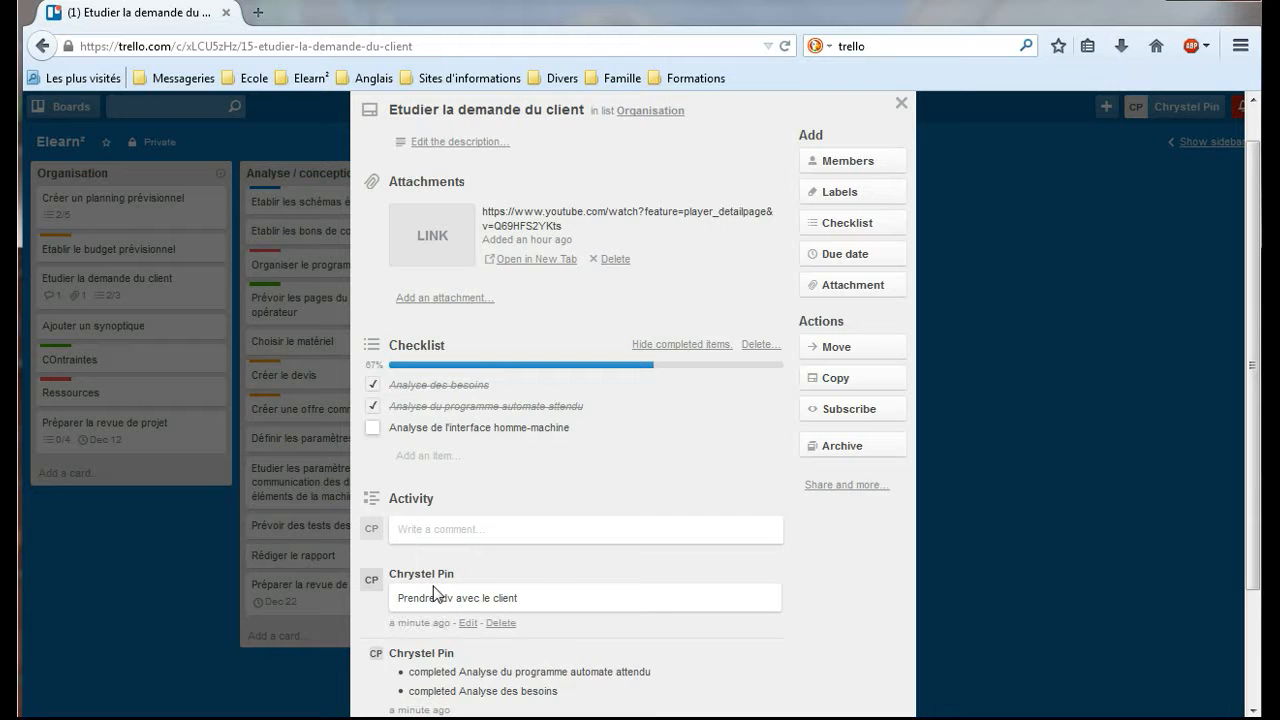
Look at the due date options of the Etudier la demande du client card without setting one, and close the card.
{"action": "left_click", "coordinate": [822, 253]}
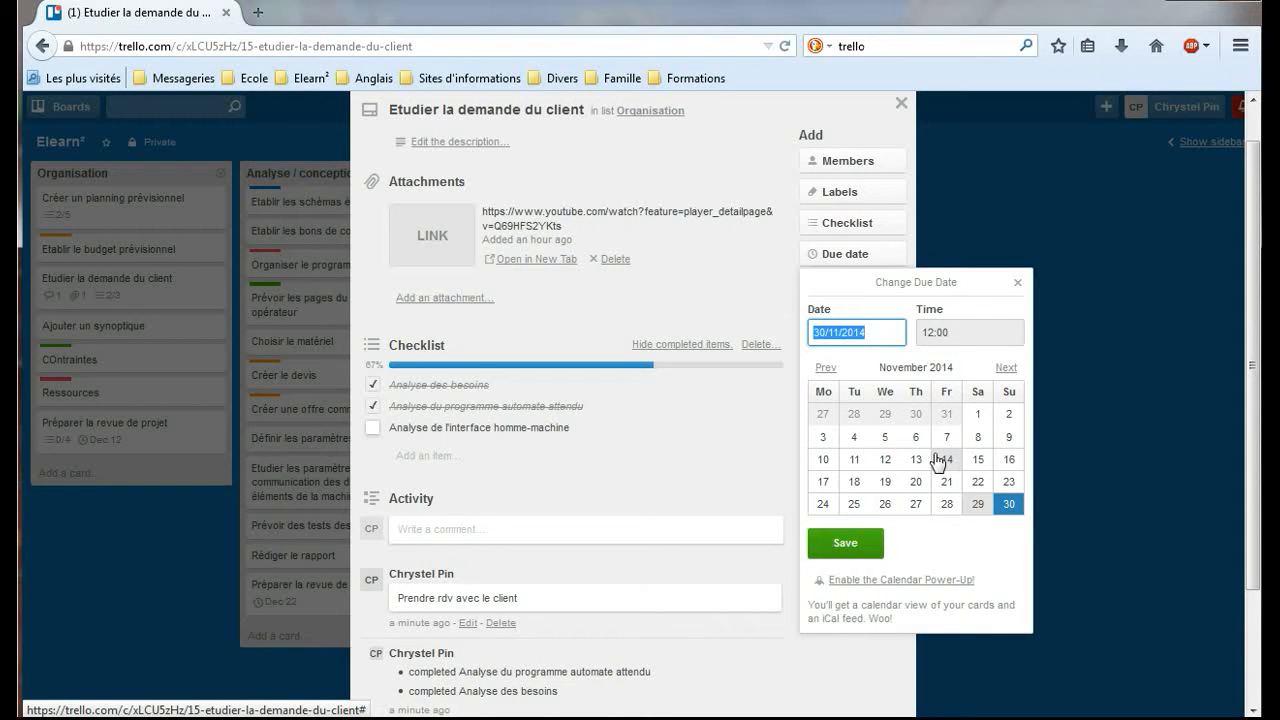
{"action": "left_click", "coordinate": [1017, 283]}
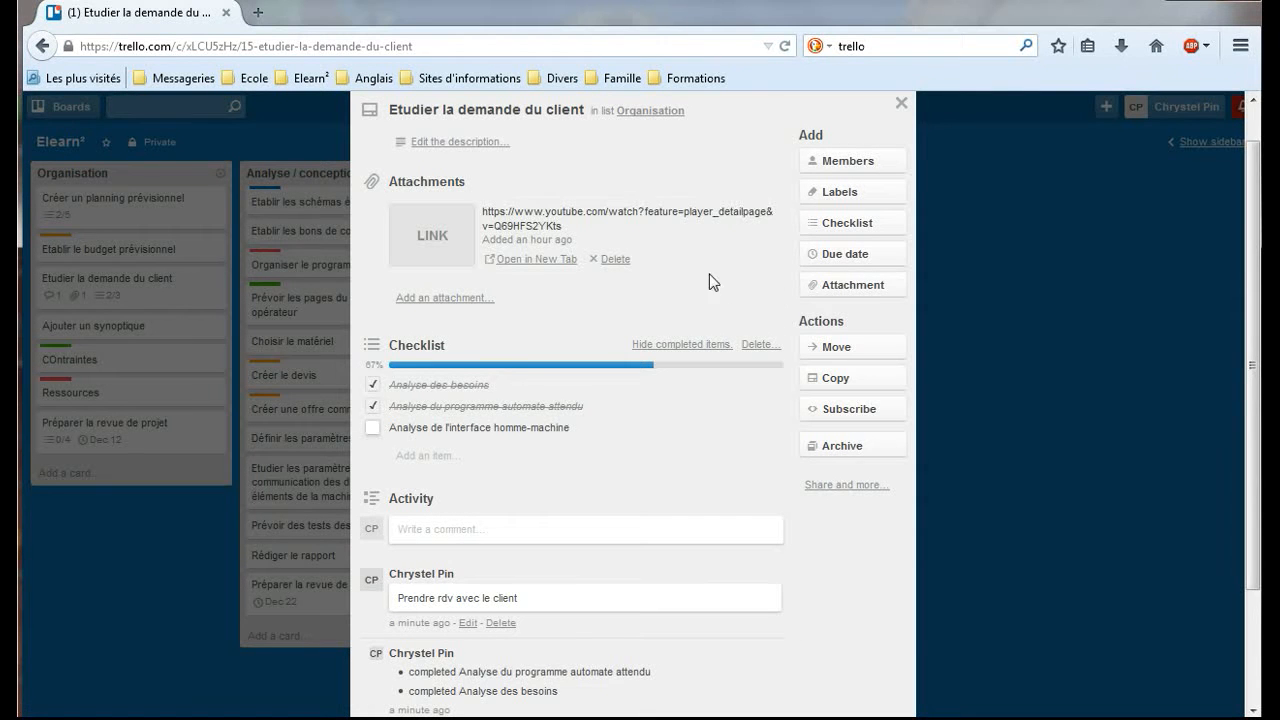
{"action": "left_click", "coordinate": [901, 103]}
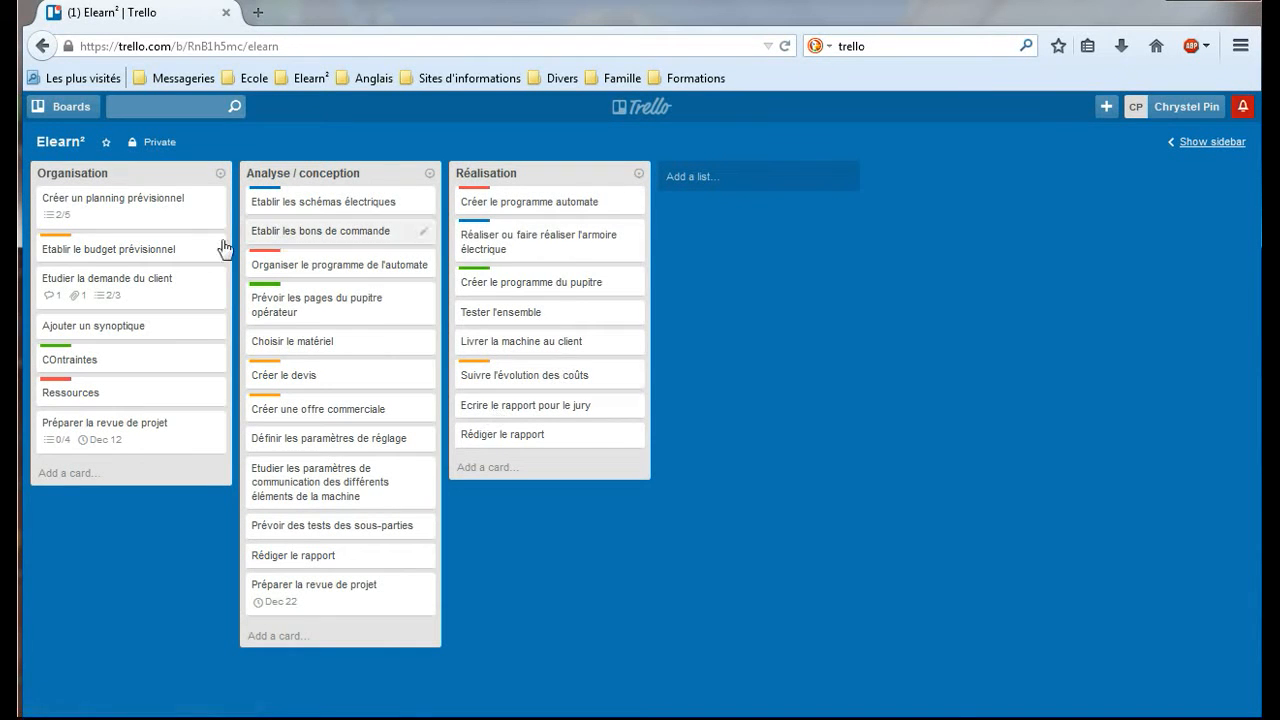
Open the Créer le devis card, examine the available label colours and close the card unchanged.
{"action": "left_click", "coordinate": [271, 372]}
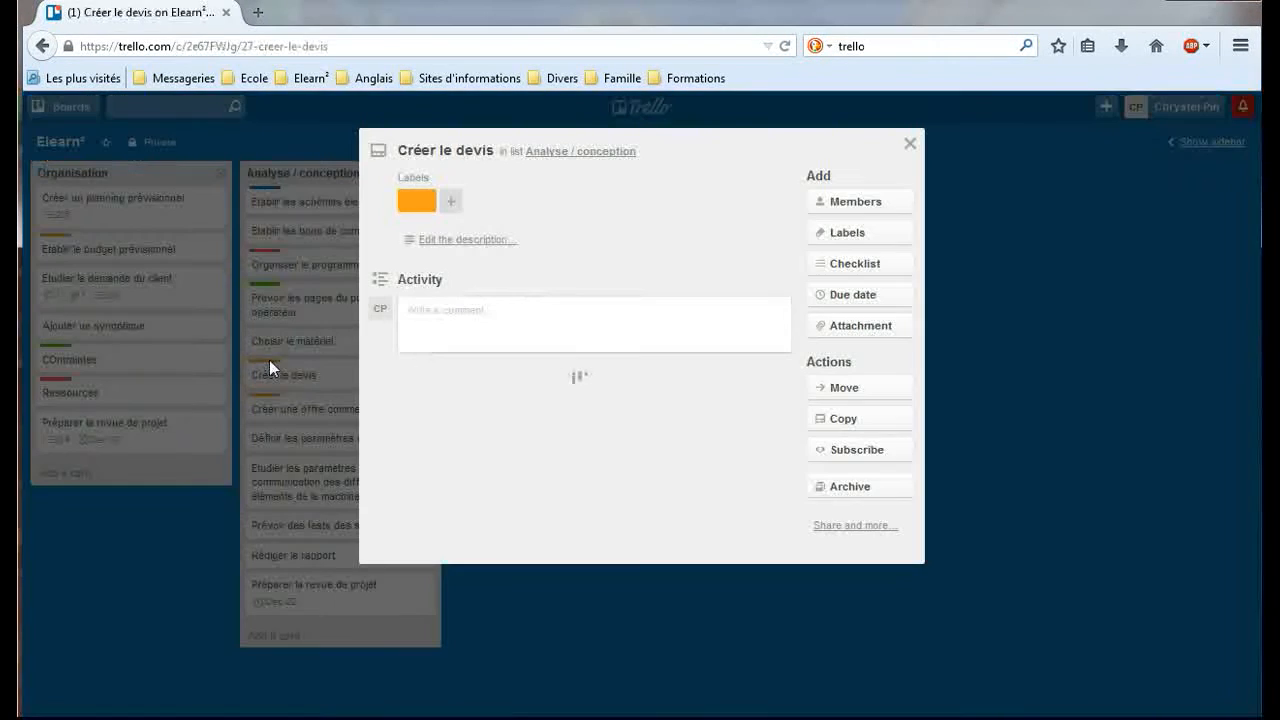
{"action": "left_click", "coordinate": [866, 237]}
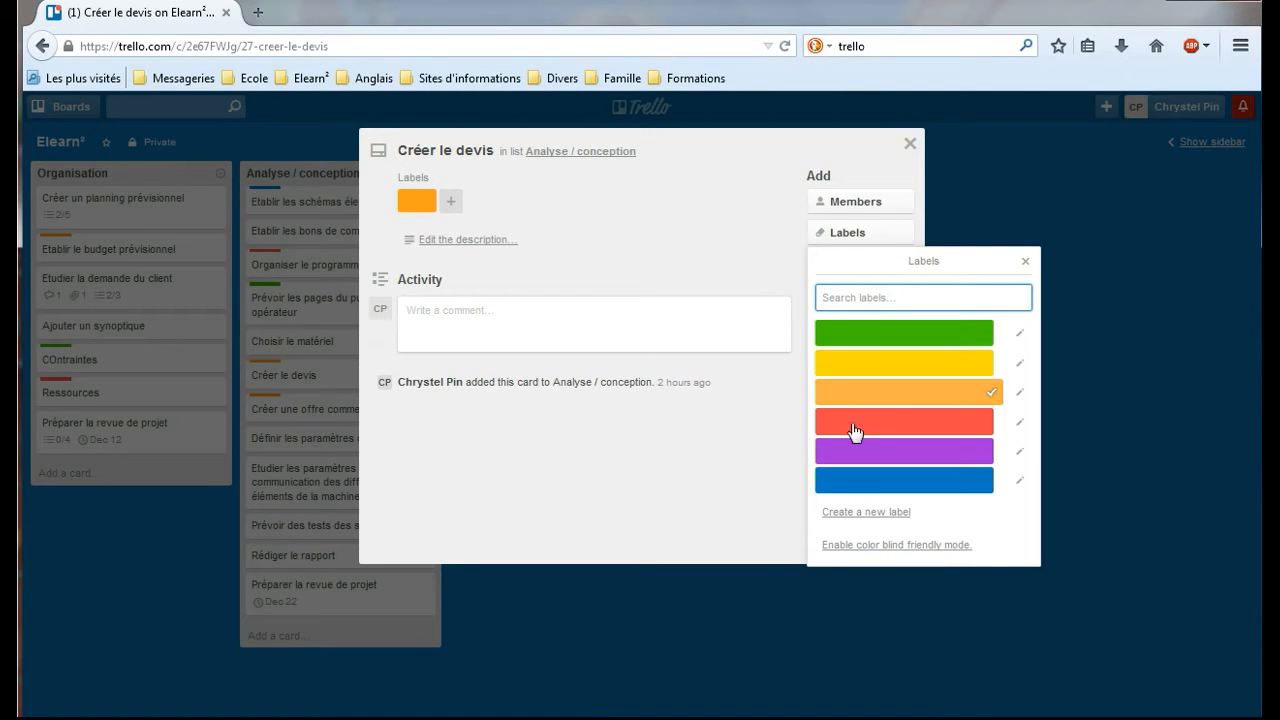
{"action": "left_click", "coordinate": [1024, 261]}
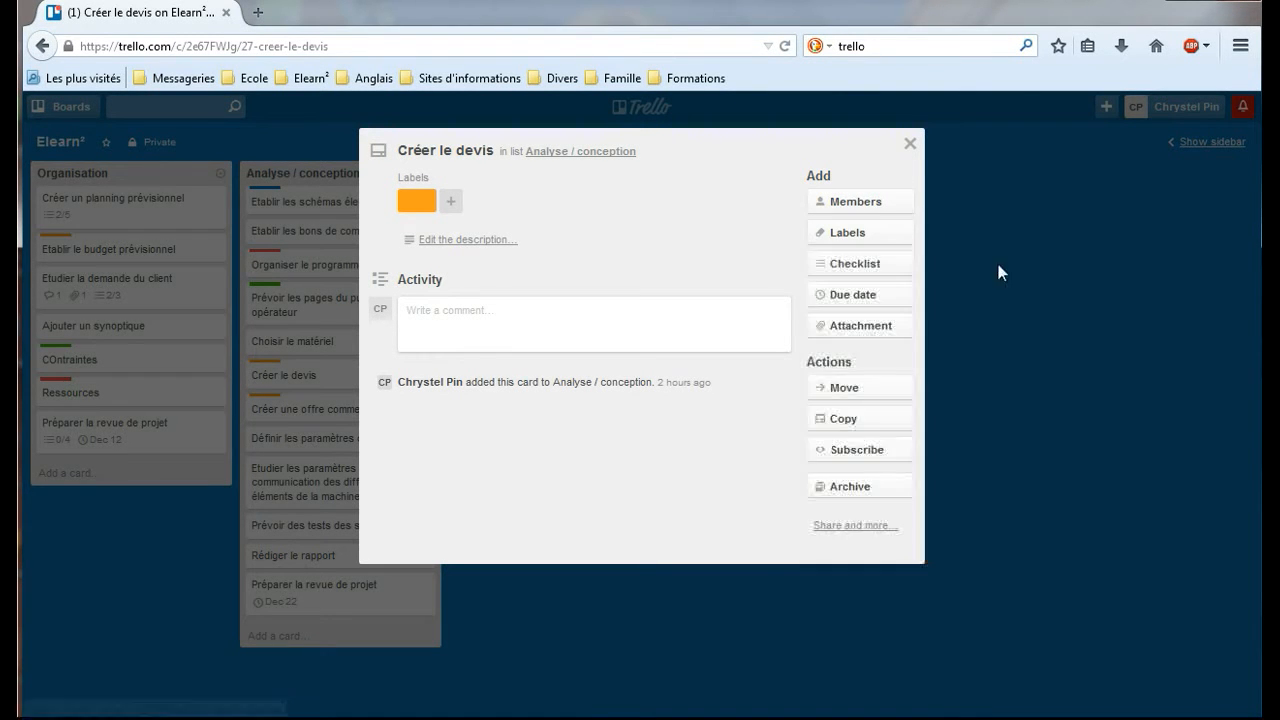
{"action": "left_click", "coordinate": [909, 148]}
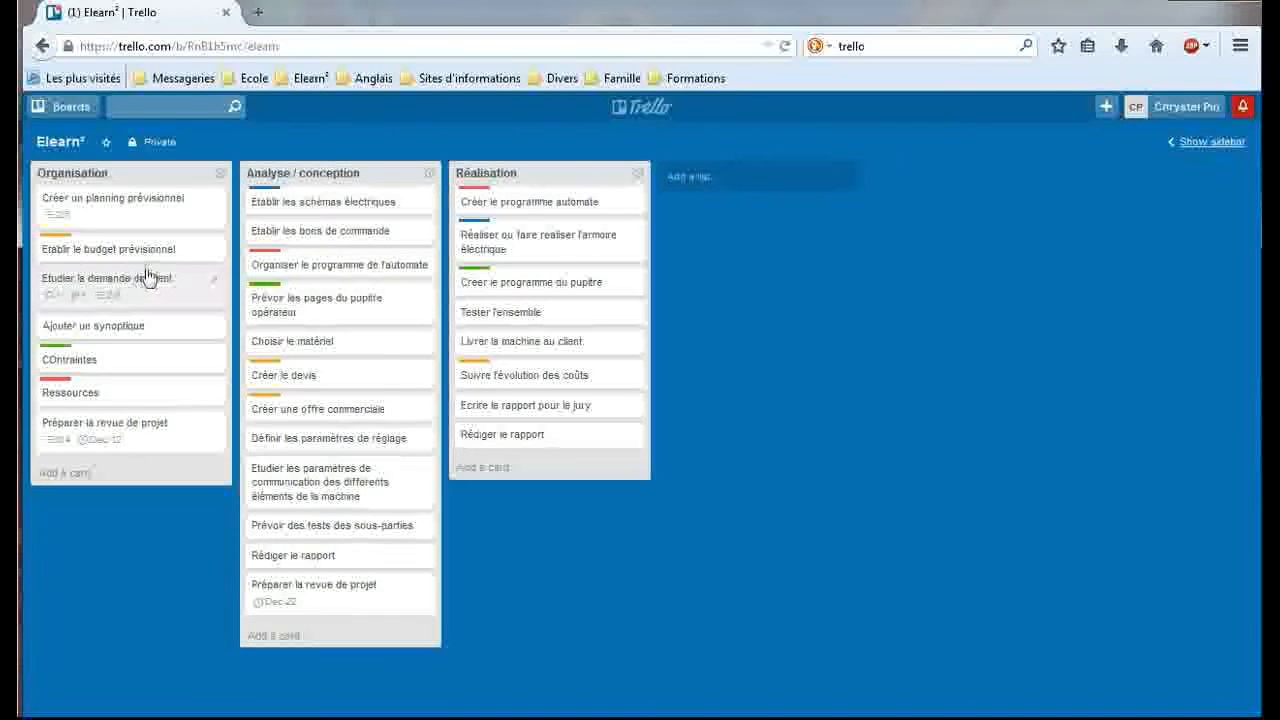
Filter the board's cards by the orange label to view them, and remove the filter again.
{"action": "left_click", "coordinate": [1218, 150]}
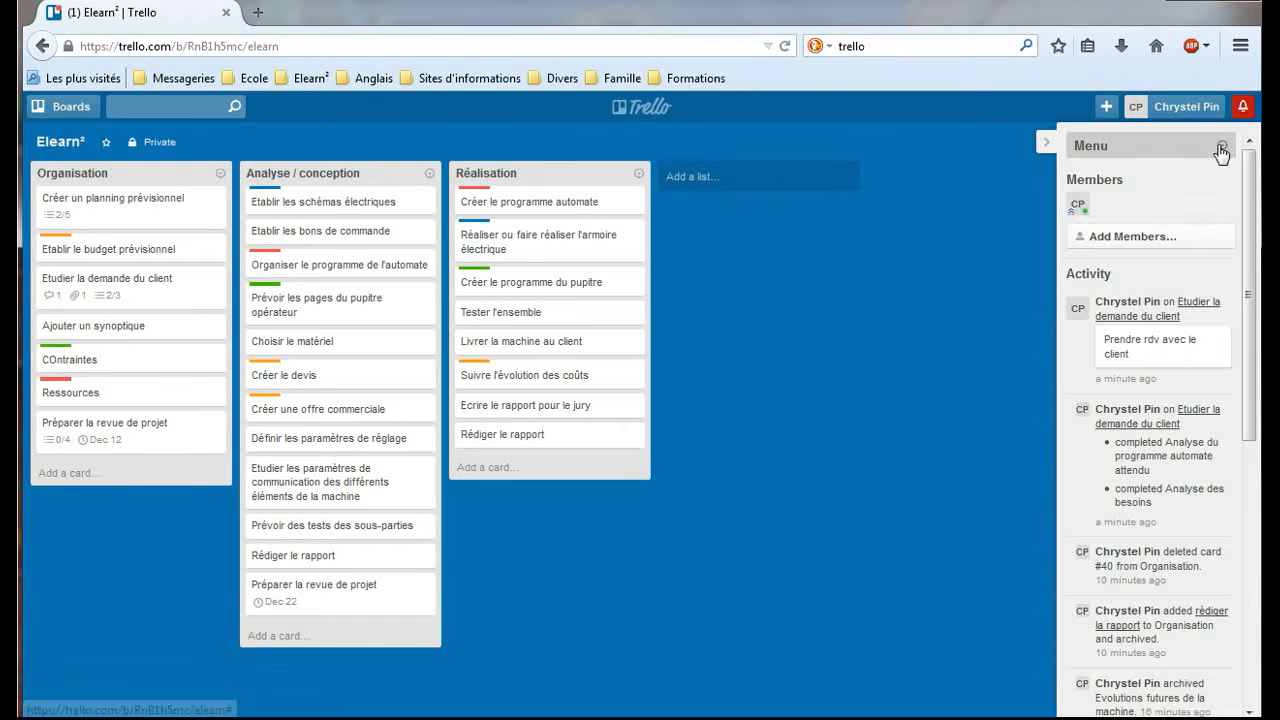
{"action": "left_click", "coordinate": [1088, 149]}
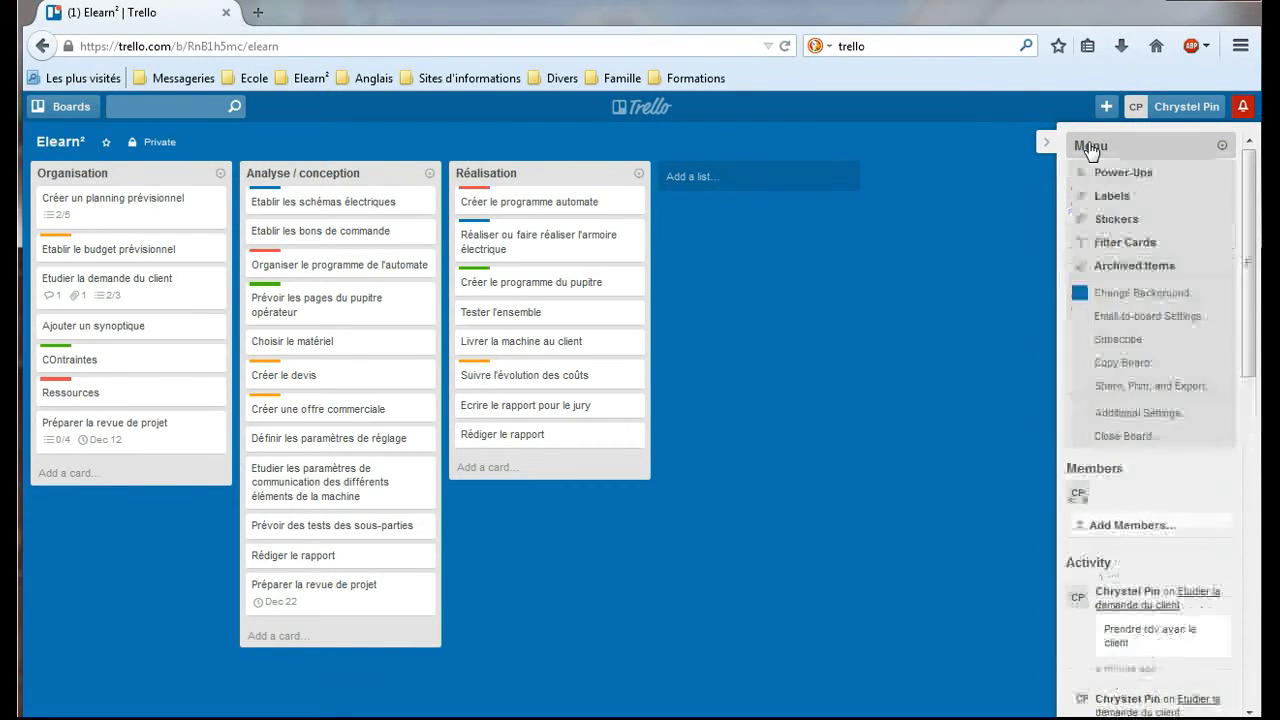
{"action": "left_click", "coordinate": [1108, 244]}
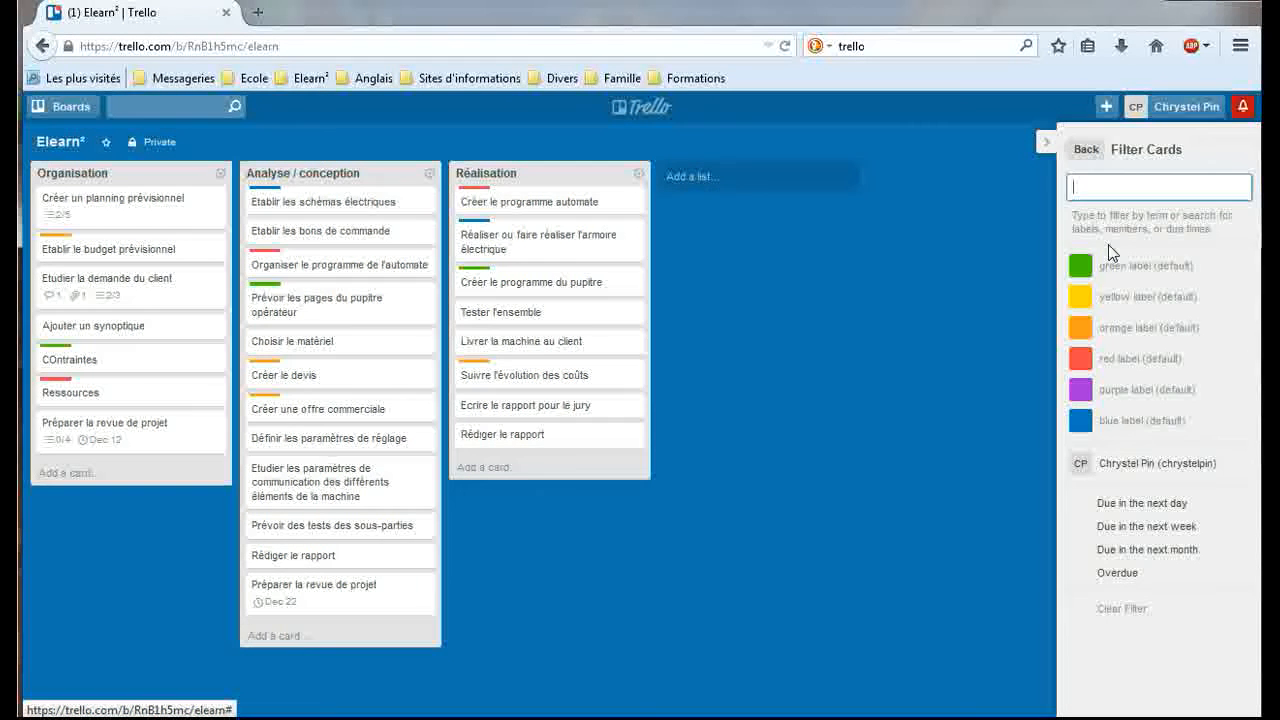
{"action": "left_click", "coordinate": [1101, 334]}
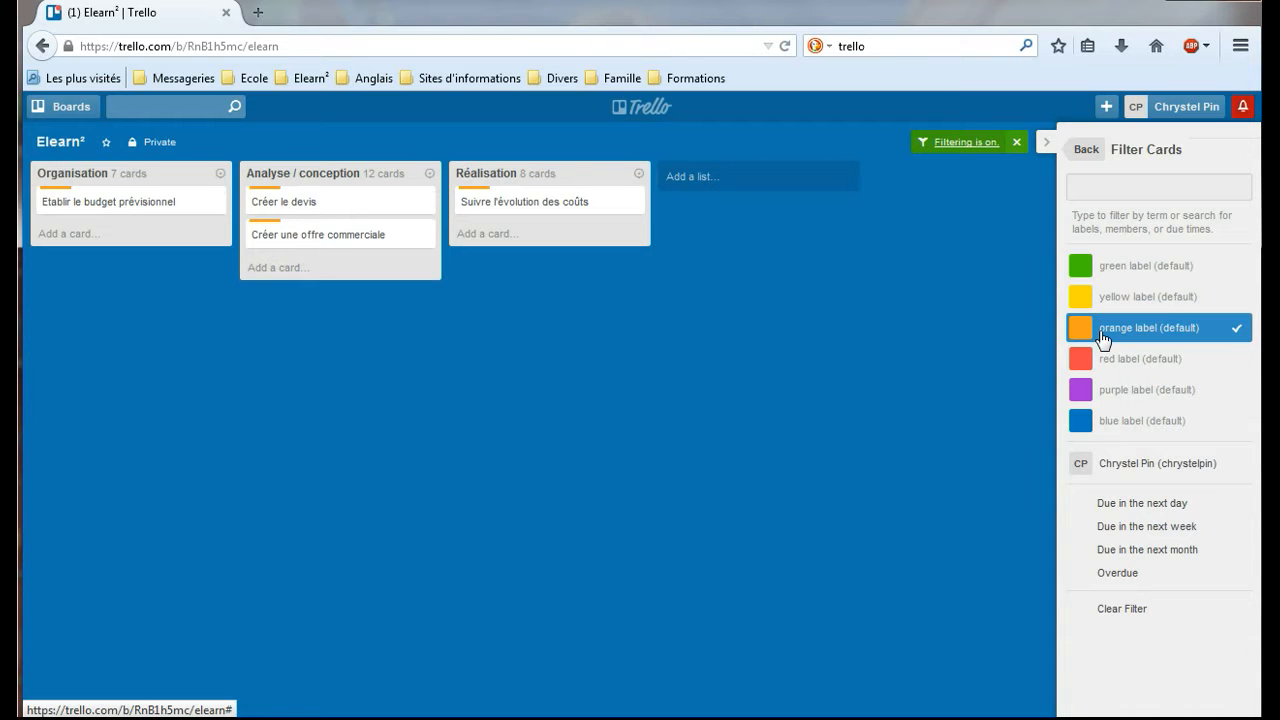
{"action": "left_click", "coordinate": [1103, 334]}
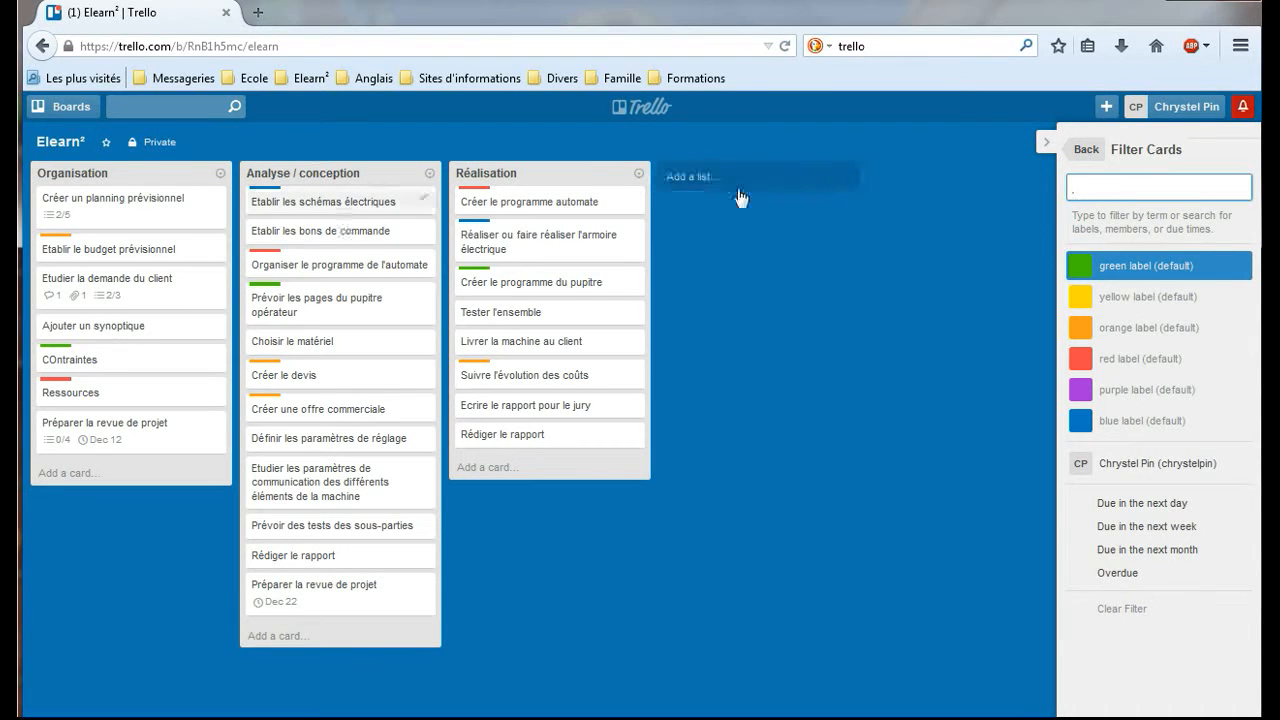
Add two new lists to the board, named "Améliorations possibles" and "Tâches réalisées".
{"action": "left_click", "coordinate": [686, 186]}
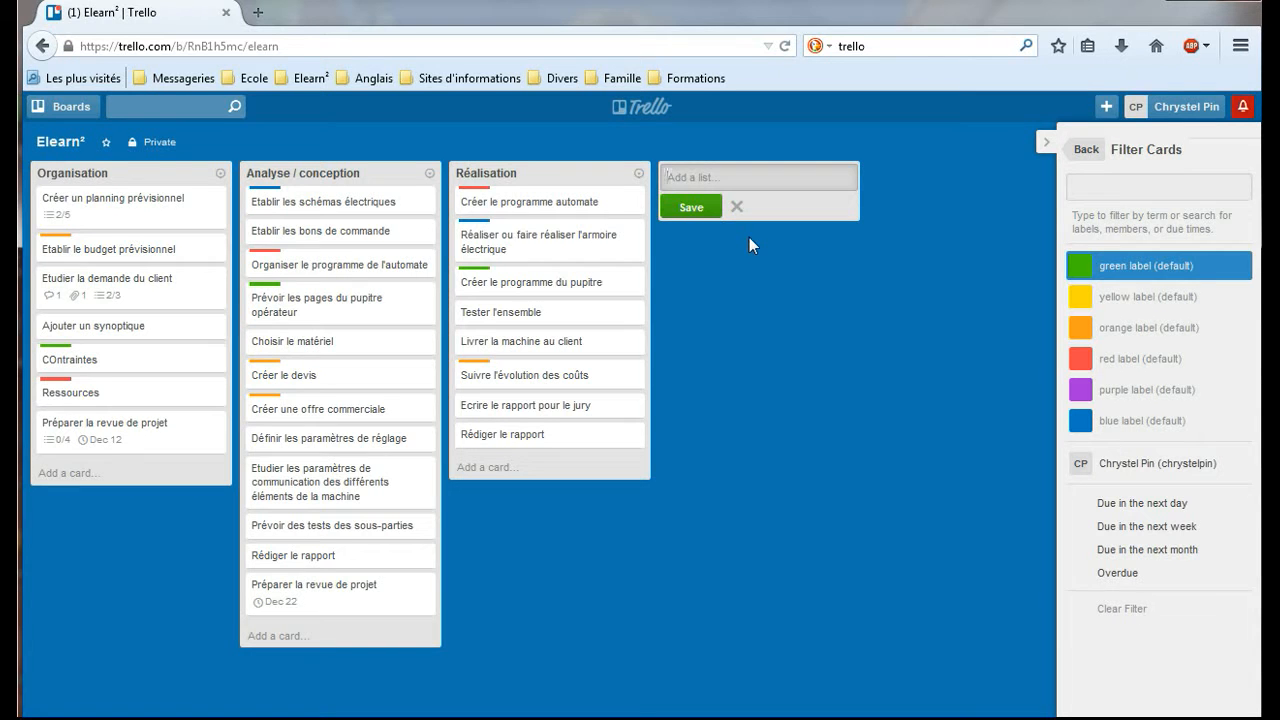
{"action": "type", "text": "Améliorations possibles"}
{"action": "left_click", "coordinate": [697, 210]}
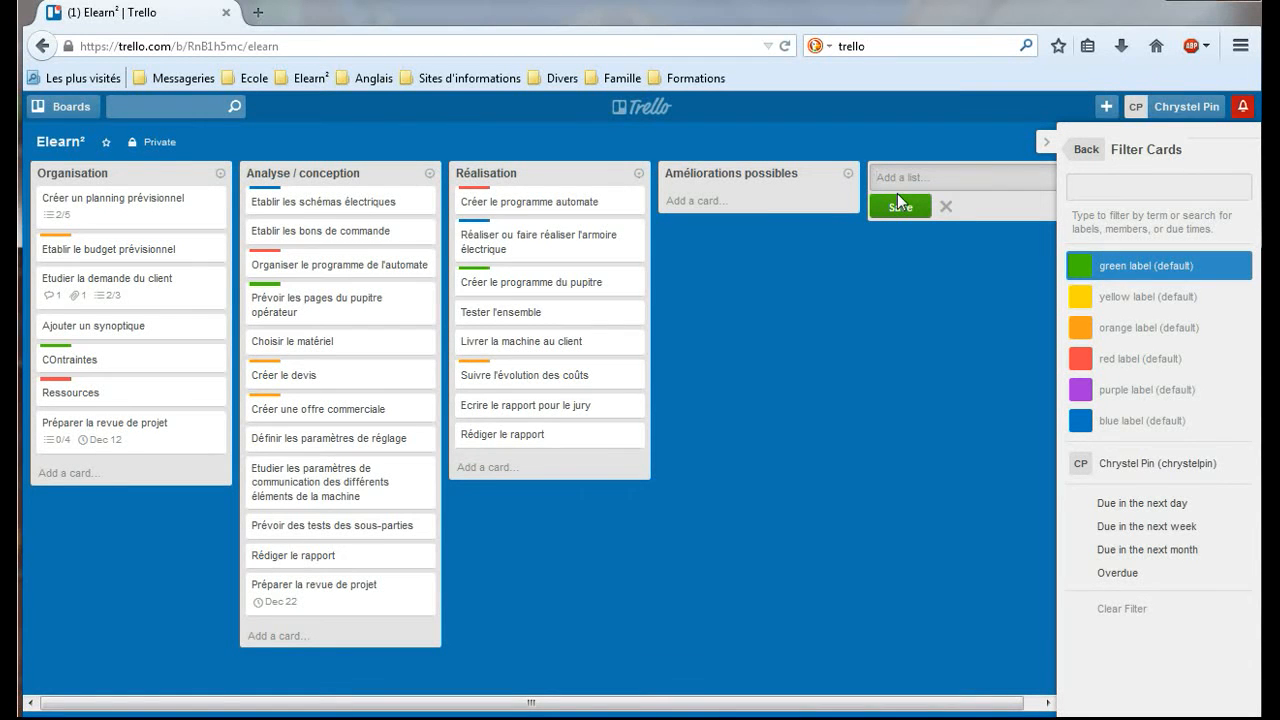
{"action": "type", "text": "Tâches réalisées"}
{"action": "left_click", "coordinate": [900, 206]}
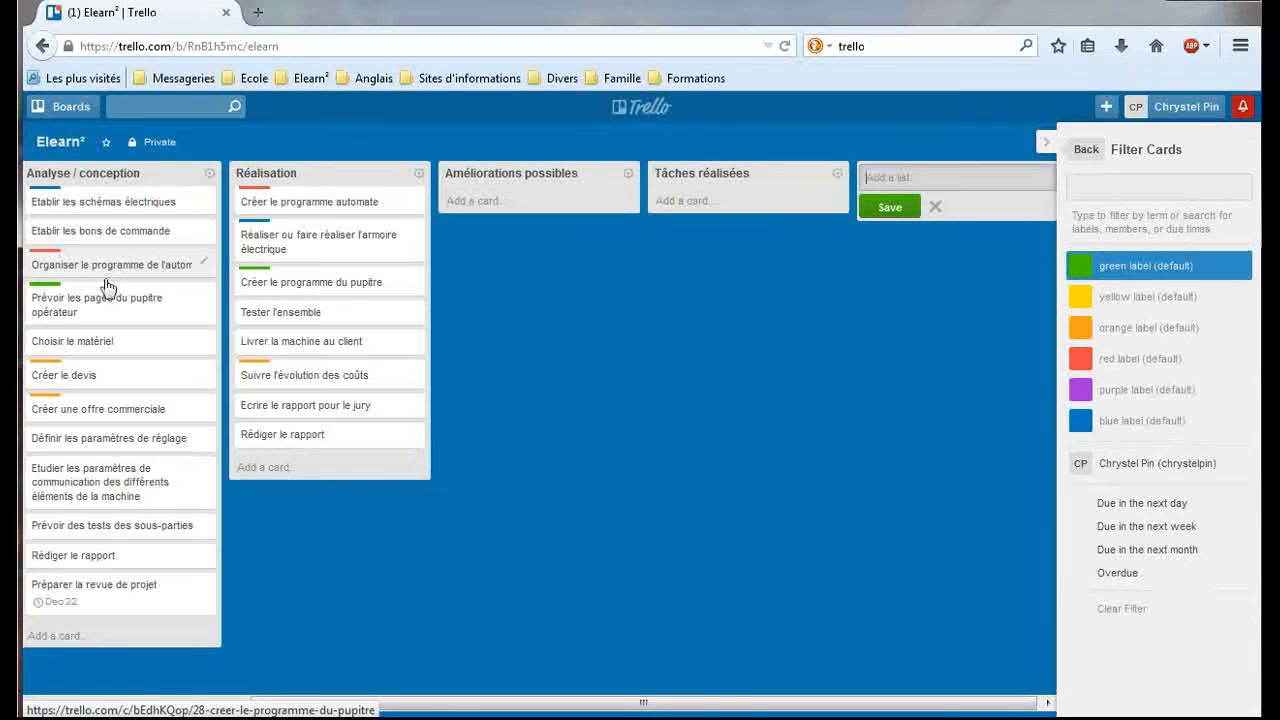
Move the cards Organiser le programme de l'automate and Choisir le matériel from Analyse / conception to the Tâches réalisées list.
{"action": "left_click_drag", "start_coordinate": [106, 275], "coordinate": [704, 224]}
{"action": "left_click_drag", "start_coordinate": [119, 318], "coordinate": [732, 248]}
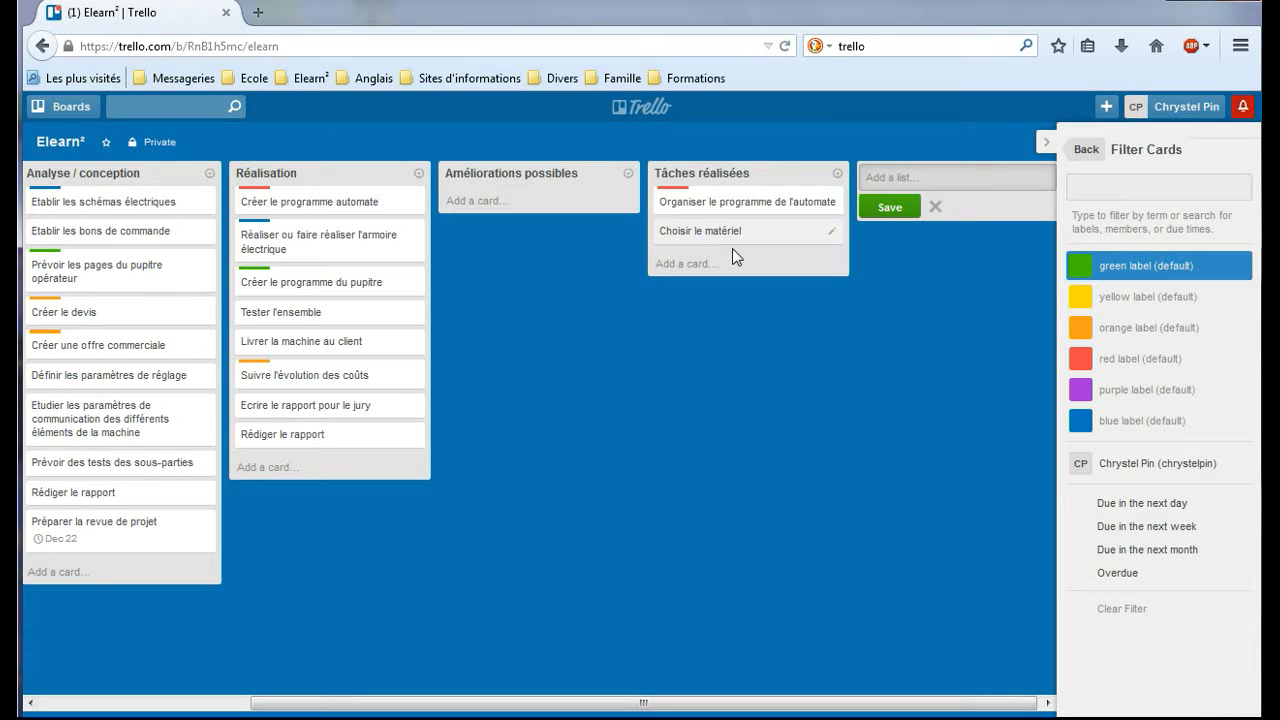
Search for a person by first name, add the first suggested person as a board member and close the member search.
{"action": "left_click", "coordinate": [1068, 160]}
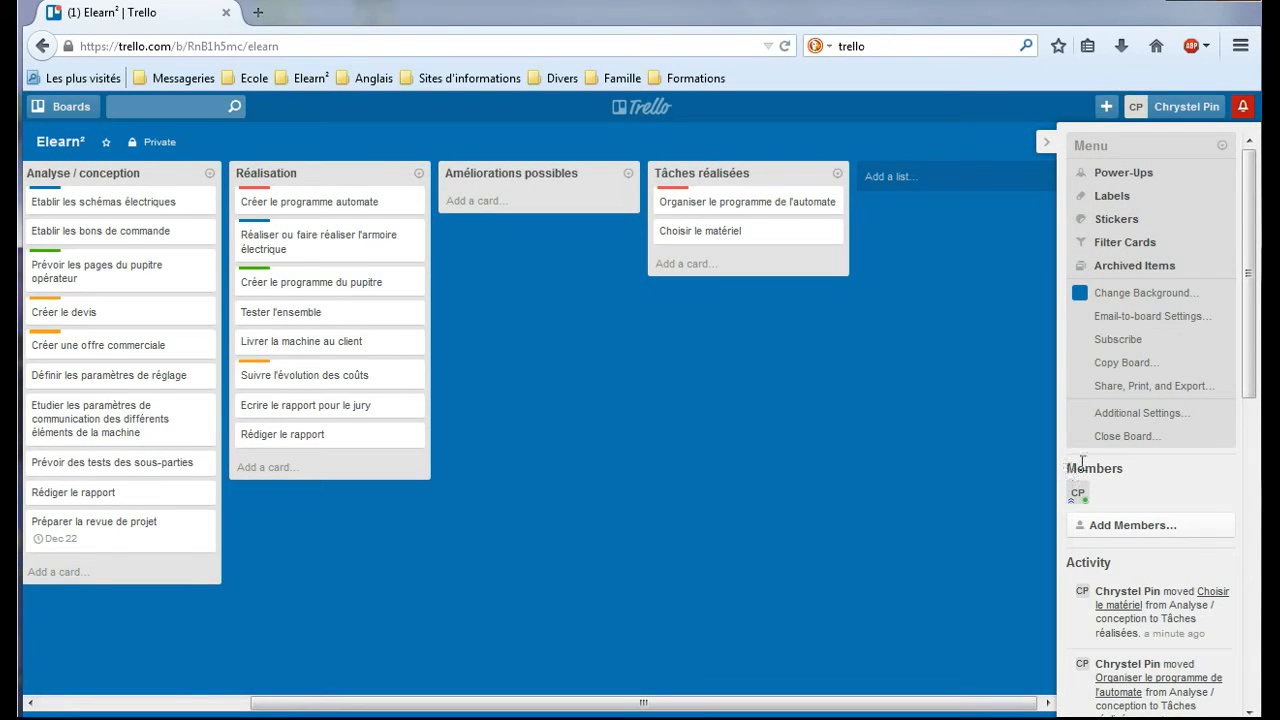
{"action": "left_click", "coordinate": [1101, 534]}
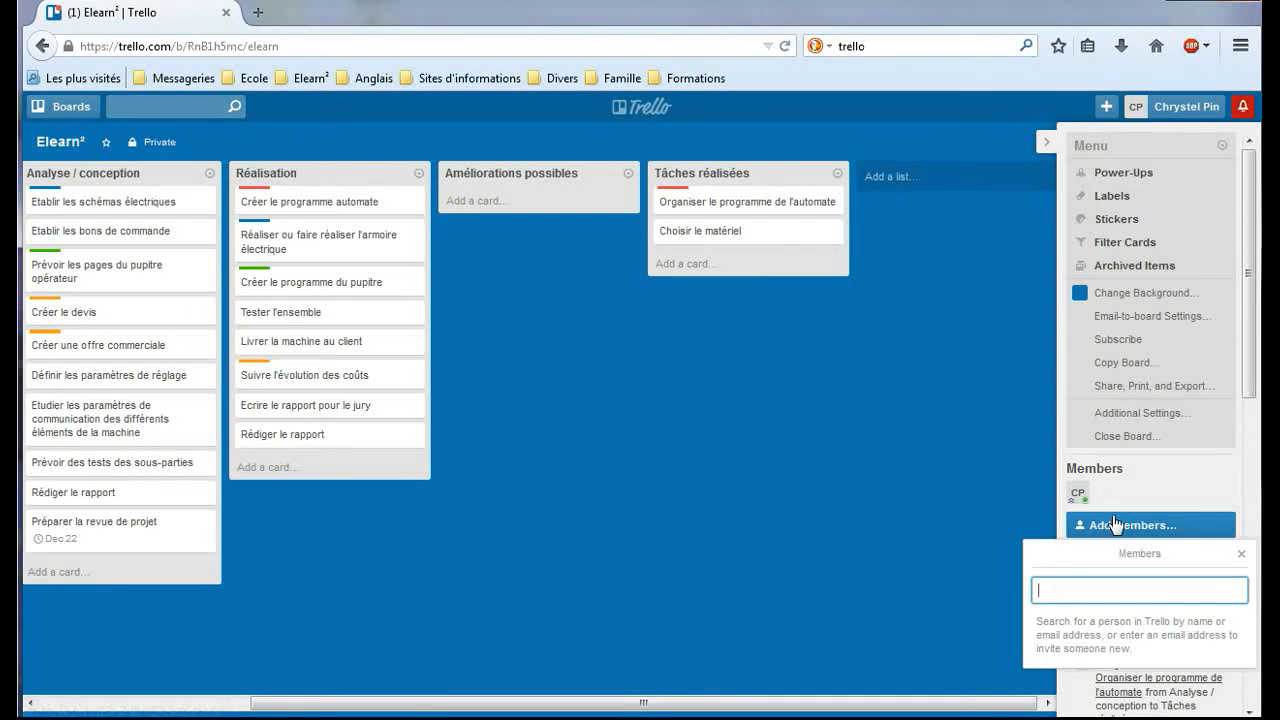
{"action": "type", "text": "Jean"}
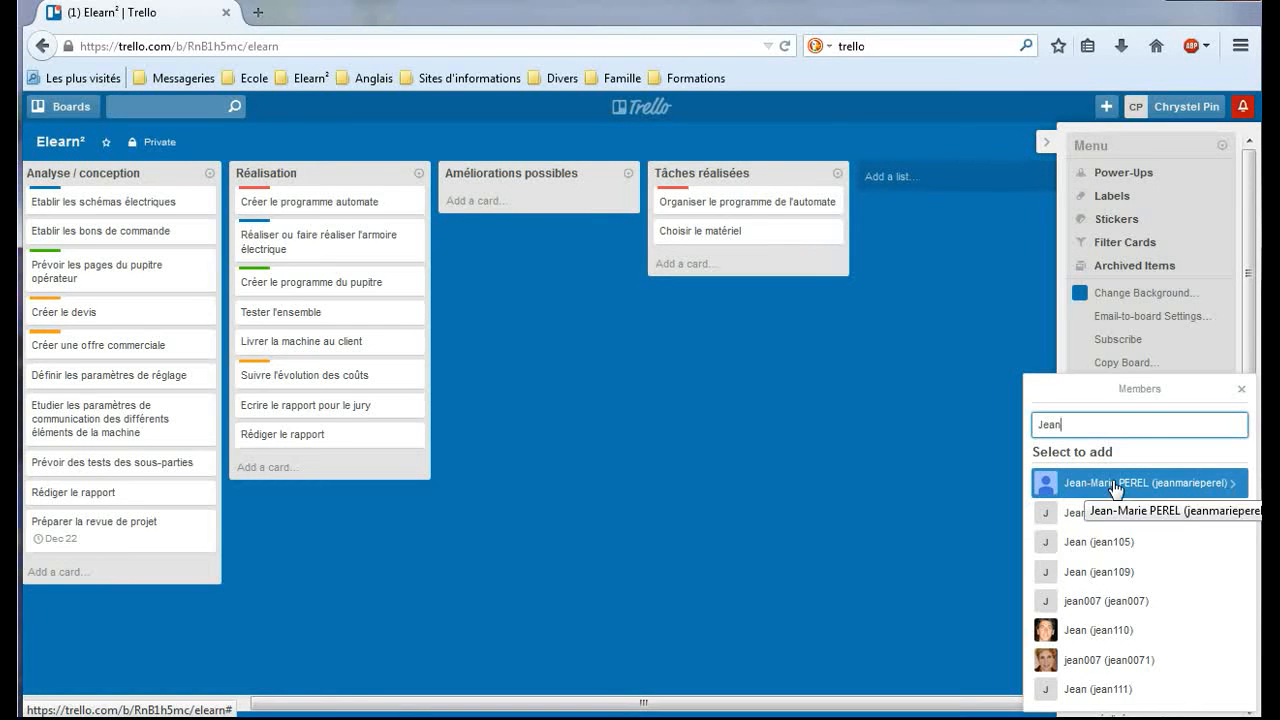
{"action": "left_click", "coordinate": [1113, 486]}
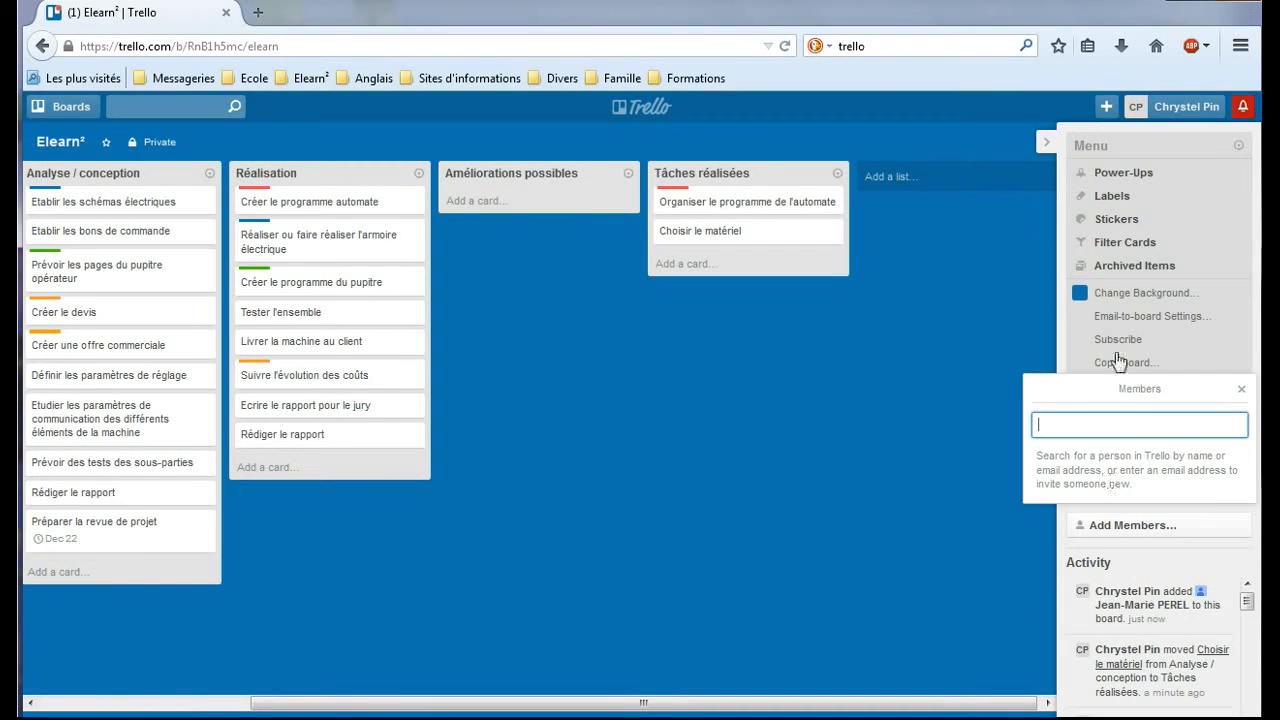
{"action": "left_click", "coordinate": [1241, 389]}
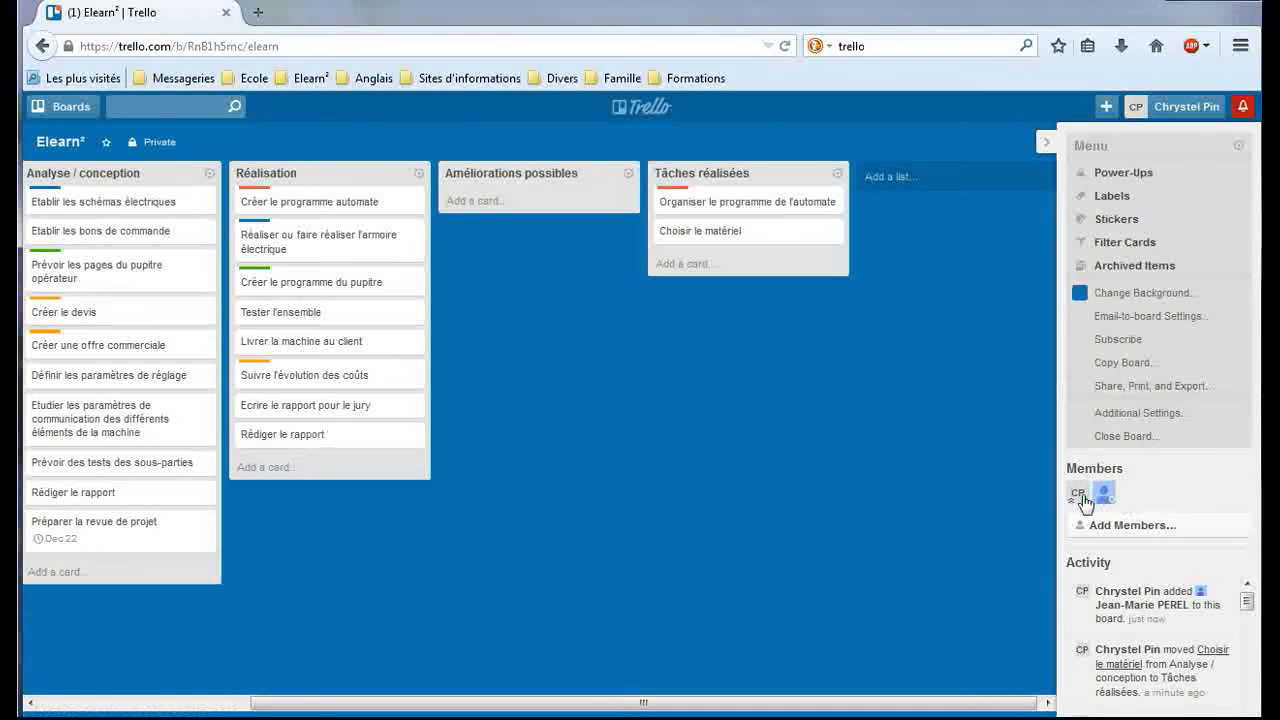